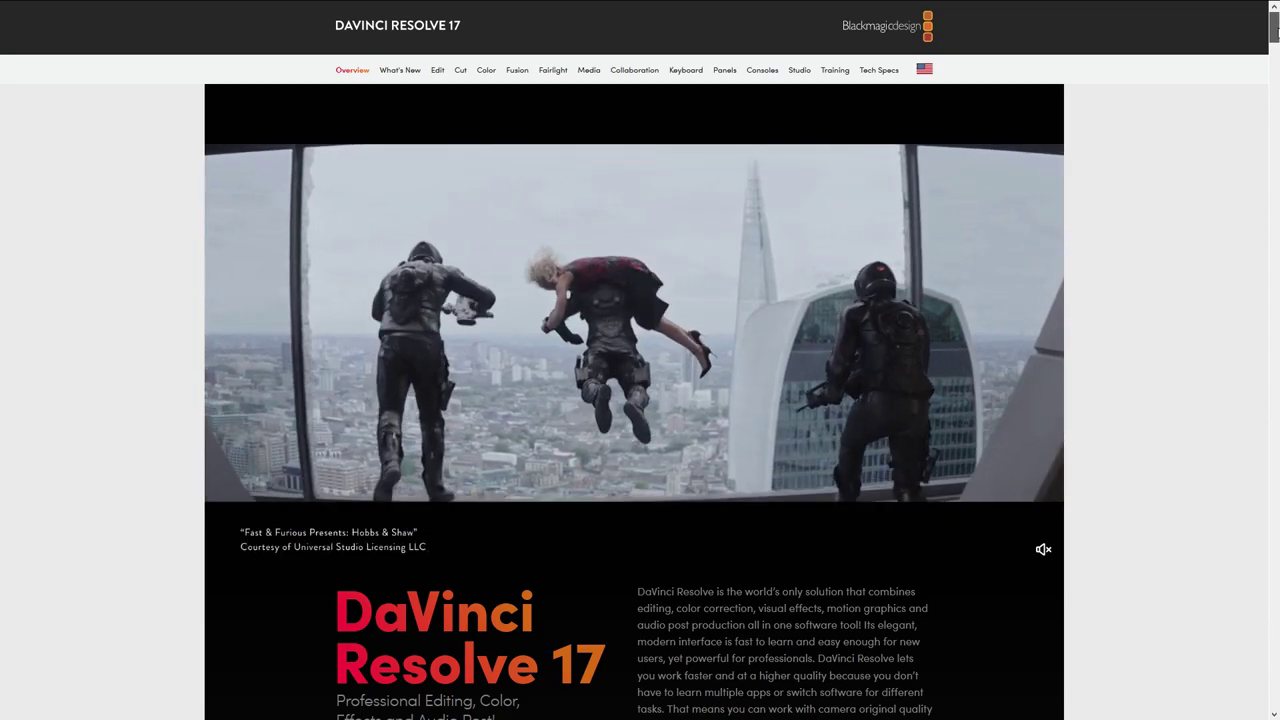
- Scroll through the DaVinci Resolve 17 overview on blackmagicdesign.com before returning to Resolve's Media page
{"action": "left_click_drag", "start_coordinate": [1277, 31], "coordinate": [1276, 52]}
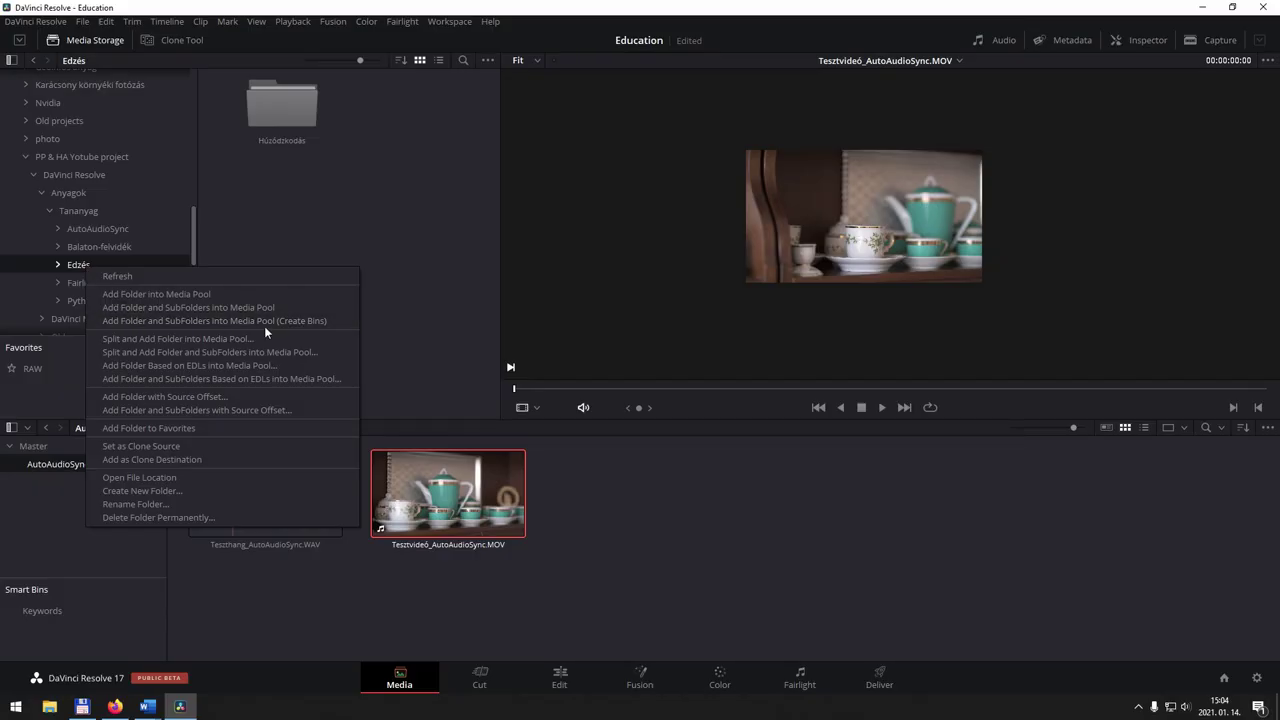
- Import Edzés and its Húzódzkodás subfolder as bins under Master, and add a 25 fps smart bin
{"action": "left_click", "coordinate": [320, 320]}
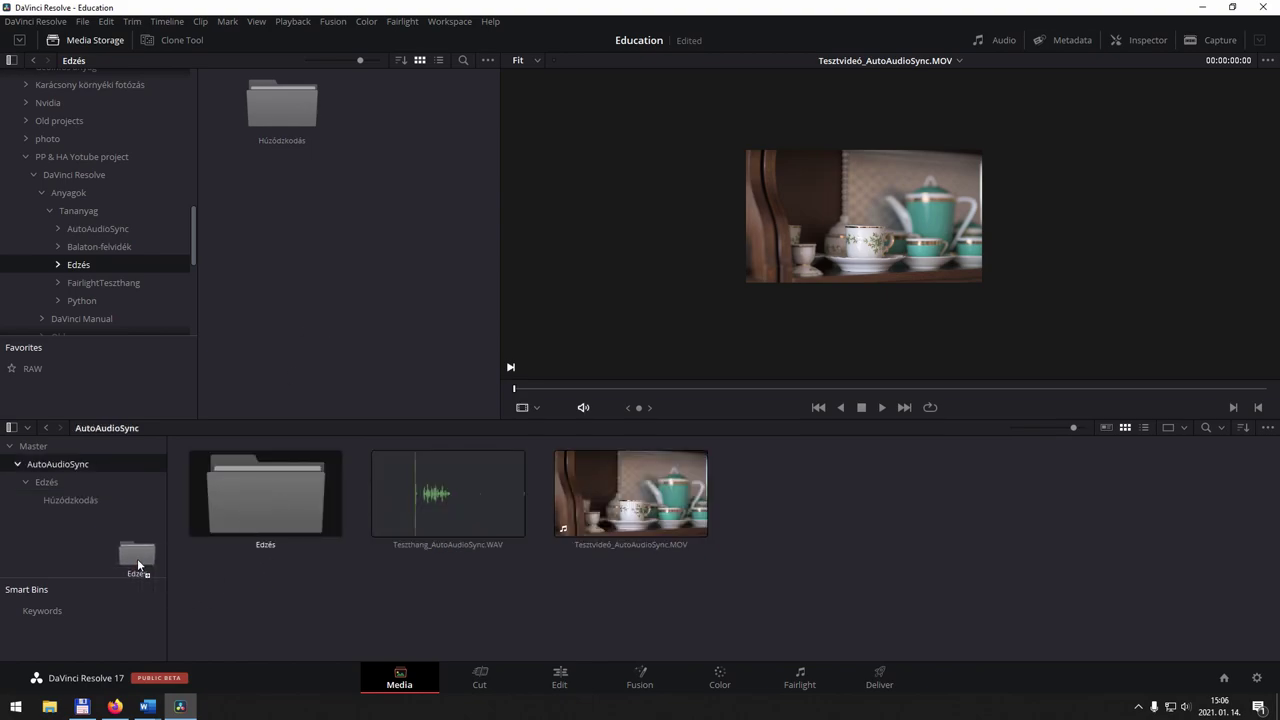
{"action": "left_click_drag", "start_coordinate": [137, 558], "coordinate": [40, 446]}
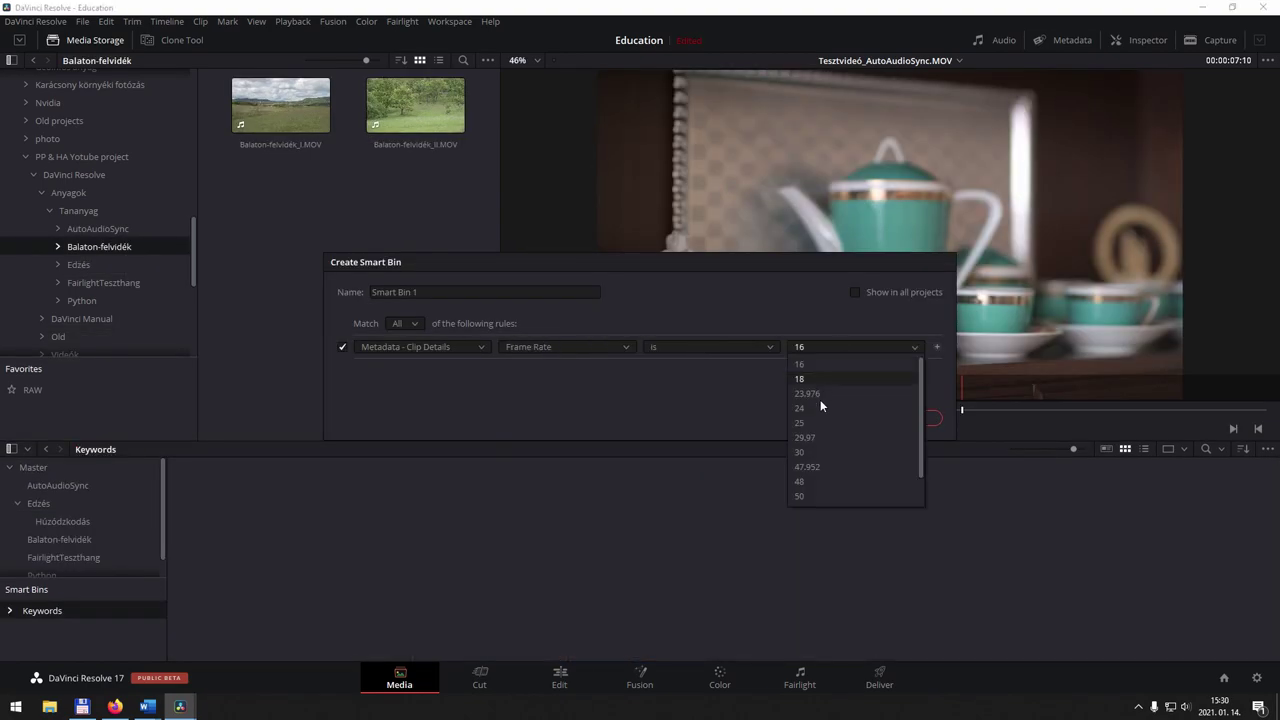
{"action": "left_click", "coordinate": [812, 422]}
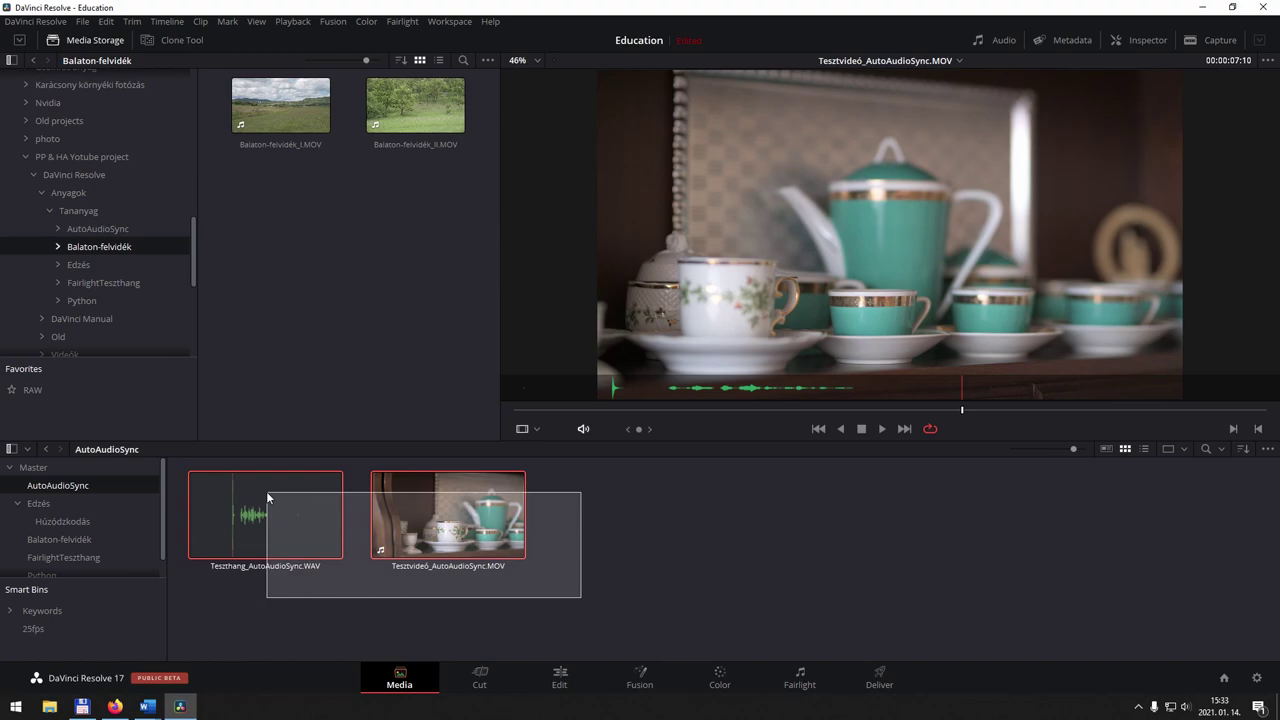
- Auto-sync audio for the Tesztvideó clip and Teszthang file, then type 'send' as a description
{"action": "left_click_drag", "start_coordinate": [267, 497], "coordinate": [266, 491]}
{"action": "right_click", "coordinate": [266, 491]}
{"action": "mouse_move", "coordinate": [334, 358]}
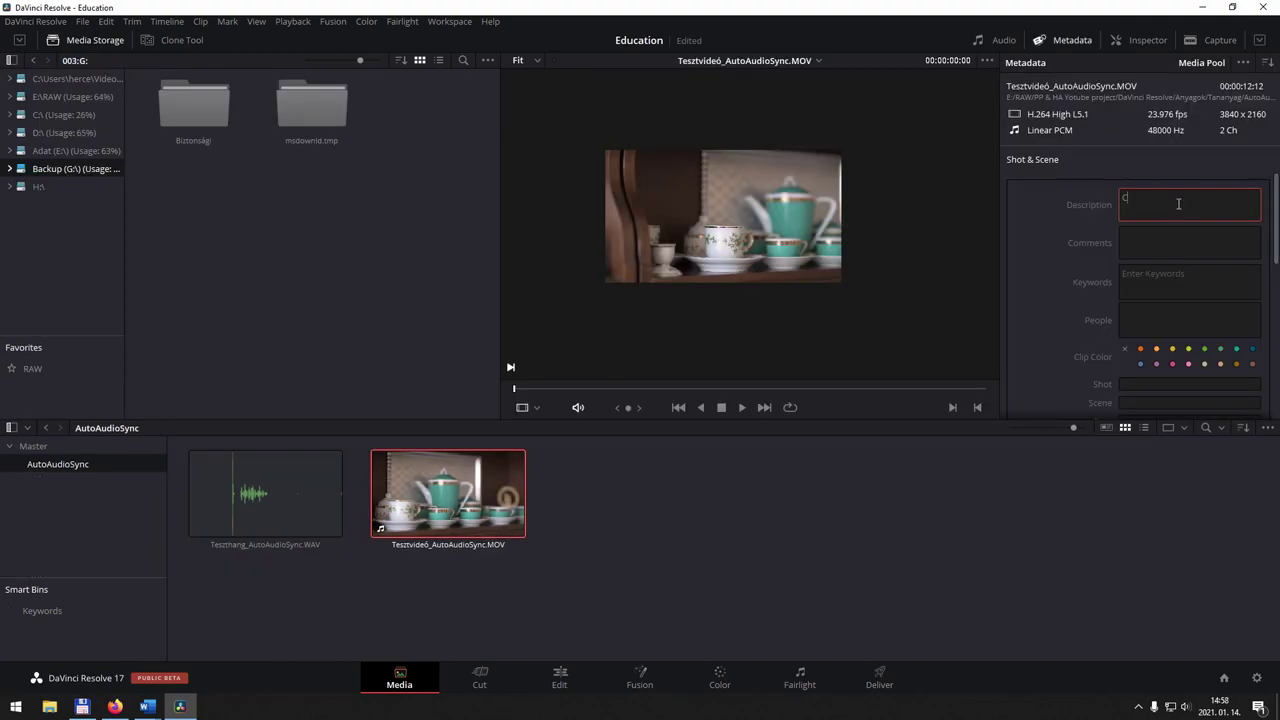
{"action": "type", "text": "sen"}
{"action": "type", "text": "d"}
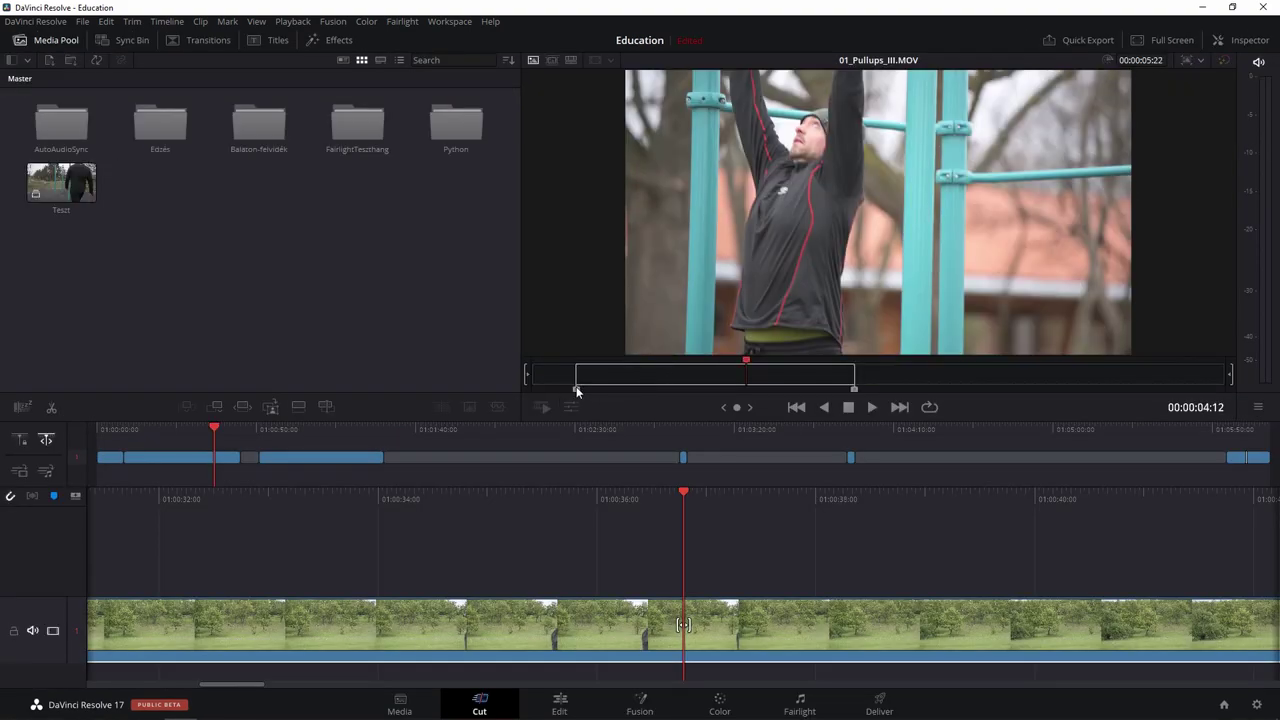
- Trim the source in-point, place 01_Pullups_III on a new top track, and try YouTube and Twitter presets
{"action": "left_click_drag", "start_coordinate": [576, 388], "coordinate": [600, 393]}
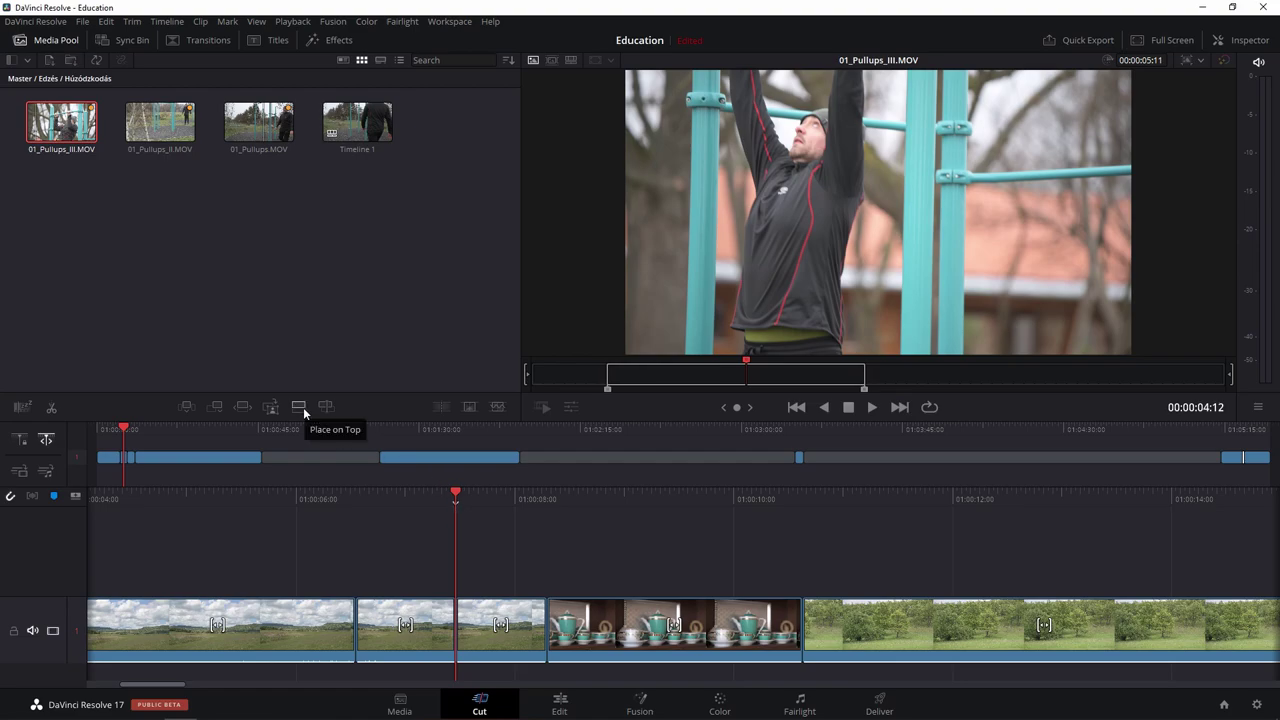
{"action": "left_click", "coordinate": [303, 407]}
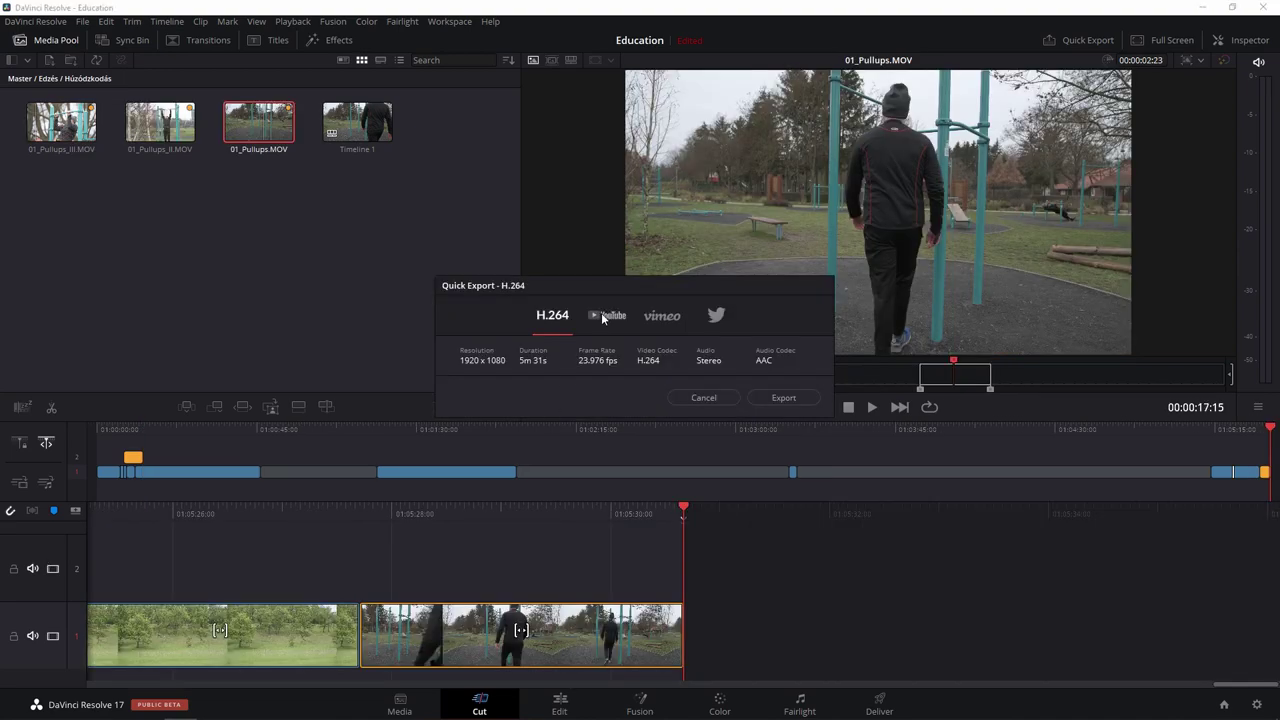
{"action": "left_click", "coordinate": [603, 316]}
{"action": "left_click", "coordinate": [716, 315]}
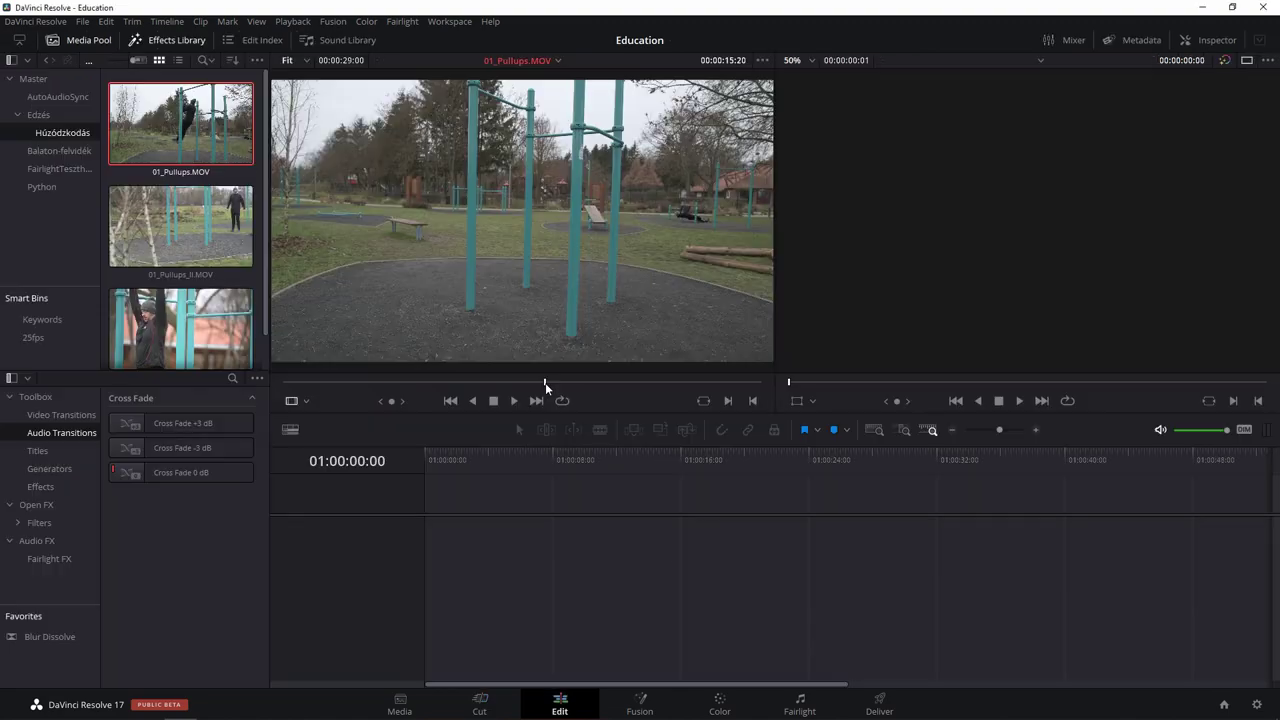
- Add the marked source clip to the timeline, review it, and relink offline clips to Húzódzkodás
{"action": "key", "text": "i"}
{"action": "key", "text": "l"}
{"action": "key", "text": "l"}
{"action": "key", "text": "l"}
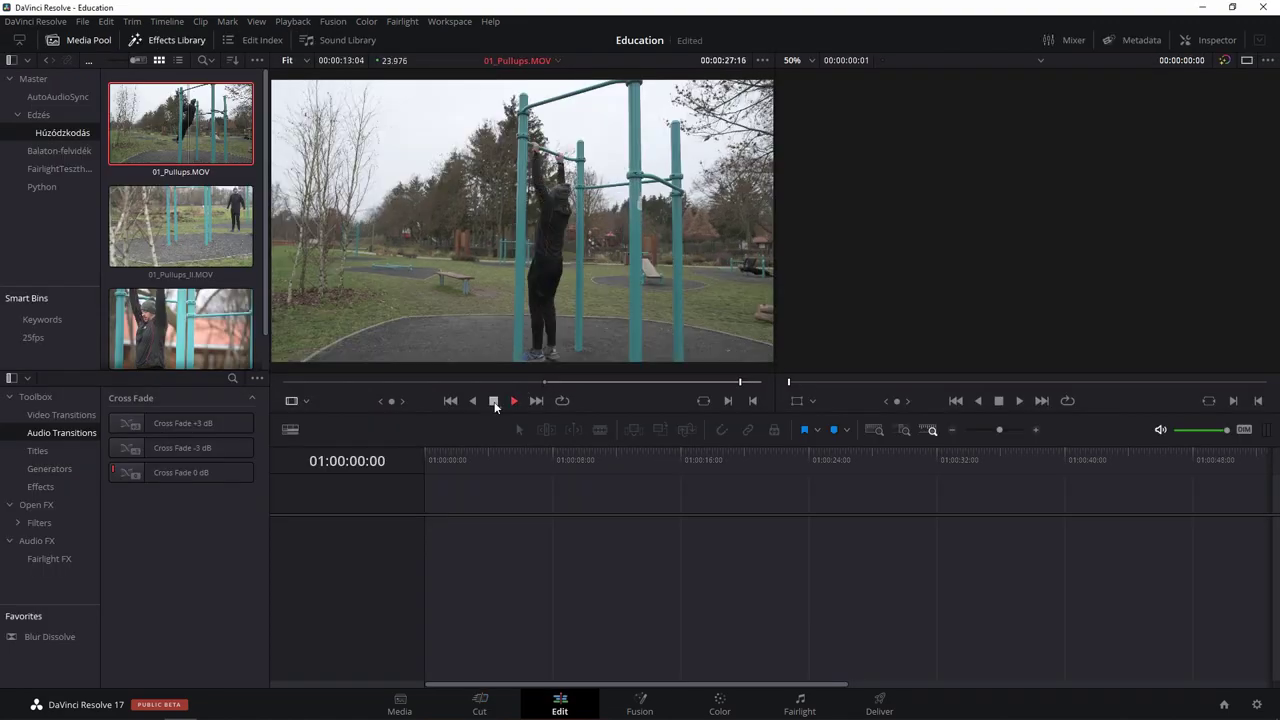
{"action": "left_click_drag", "start_coordinate": [521, 220], "coordinate": [470, 575]}
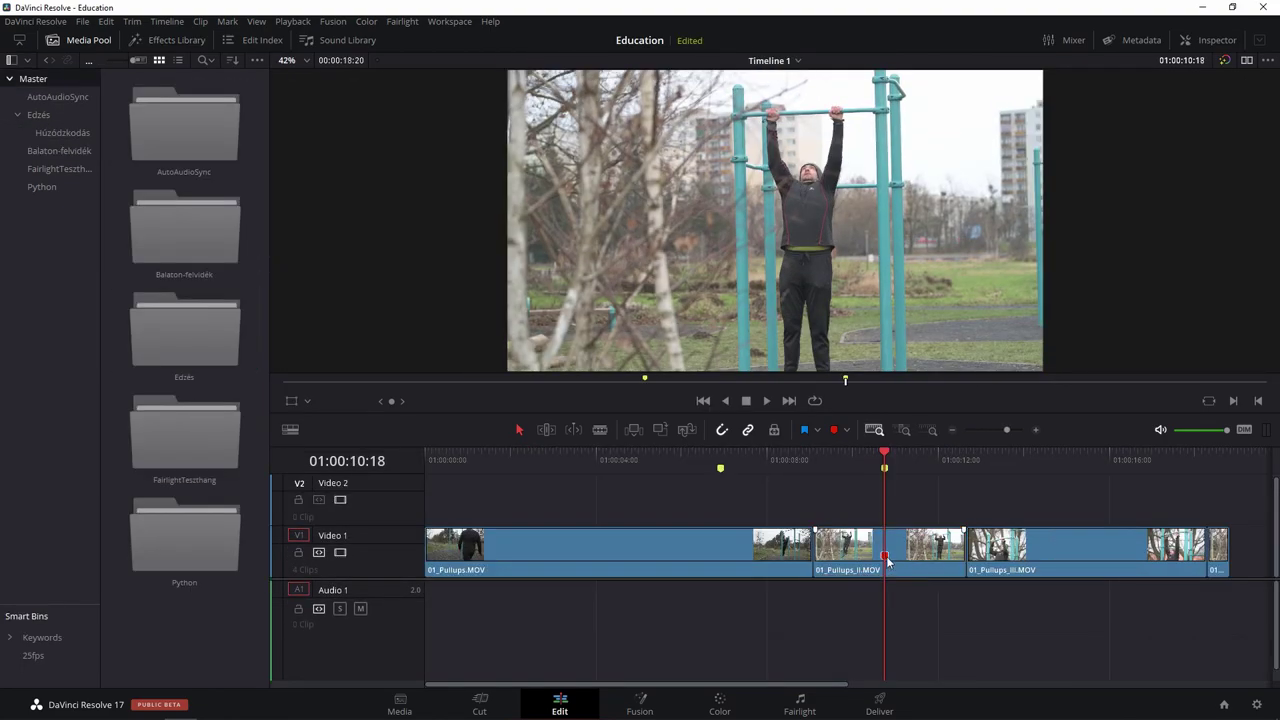
{"action": "double_click", "coordinate": [887, 557]}
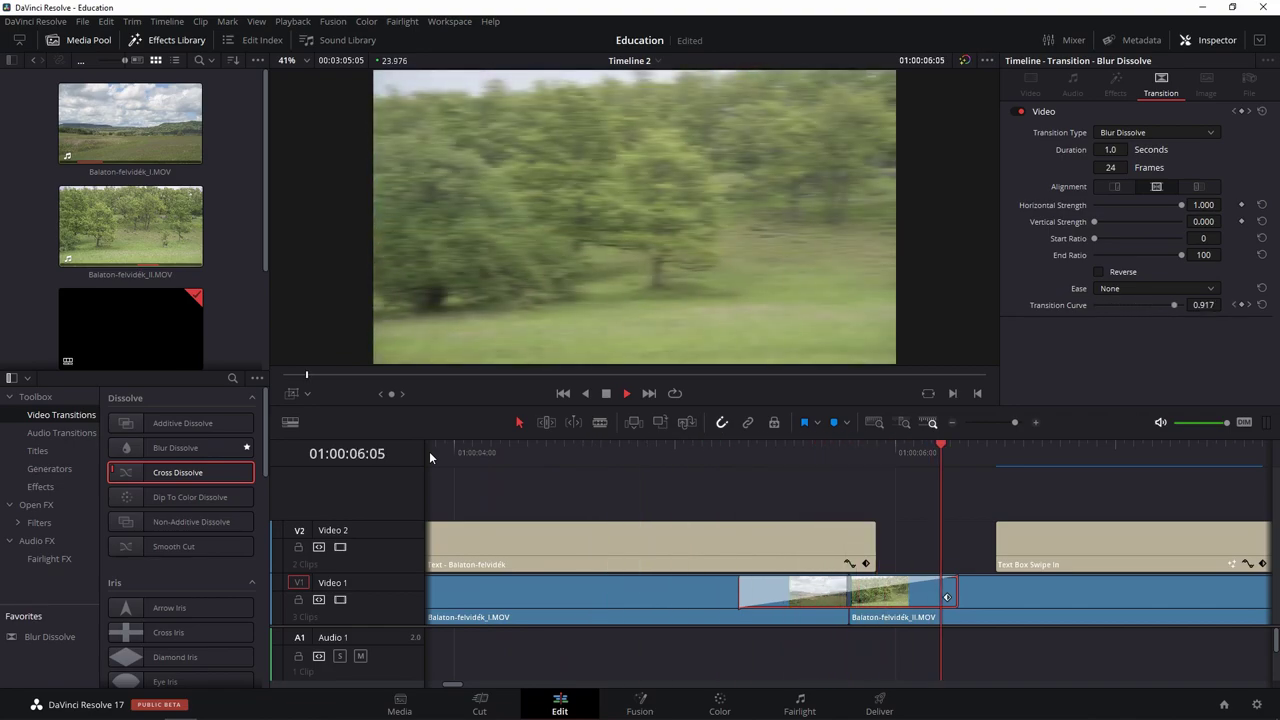
{"action": "key", "text": "space"}
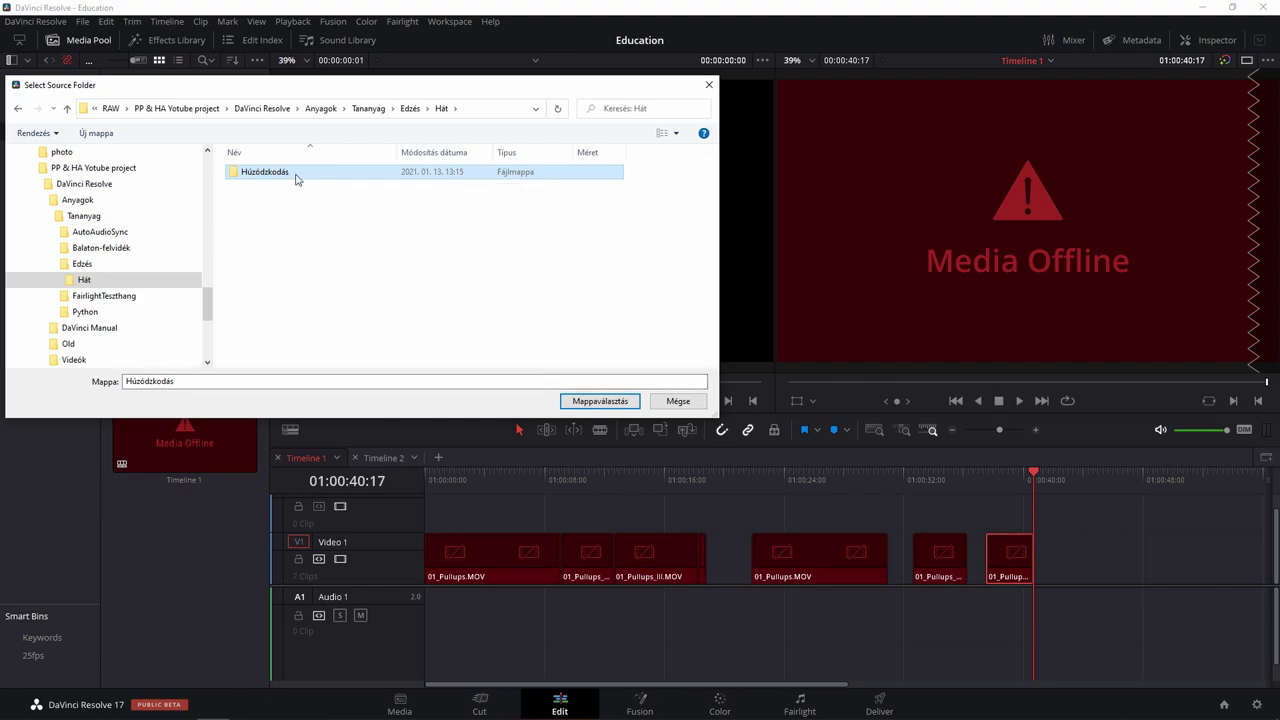
{"action": "left_click", "coordinate": [587, 400]}
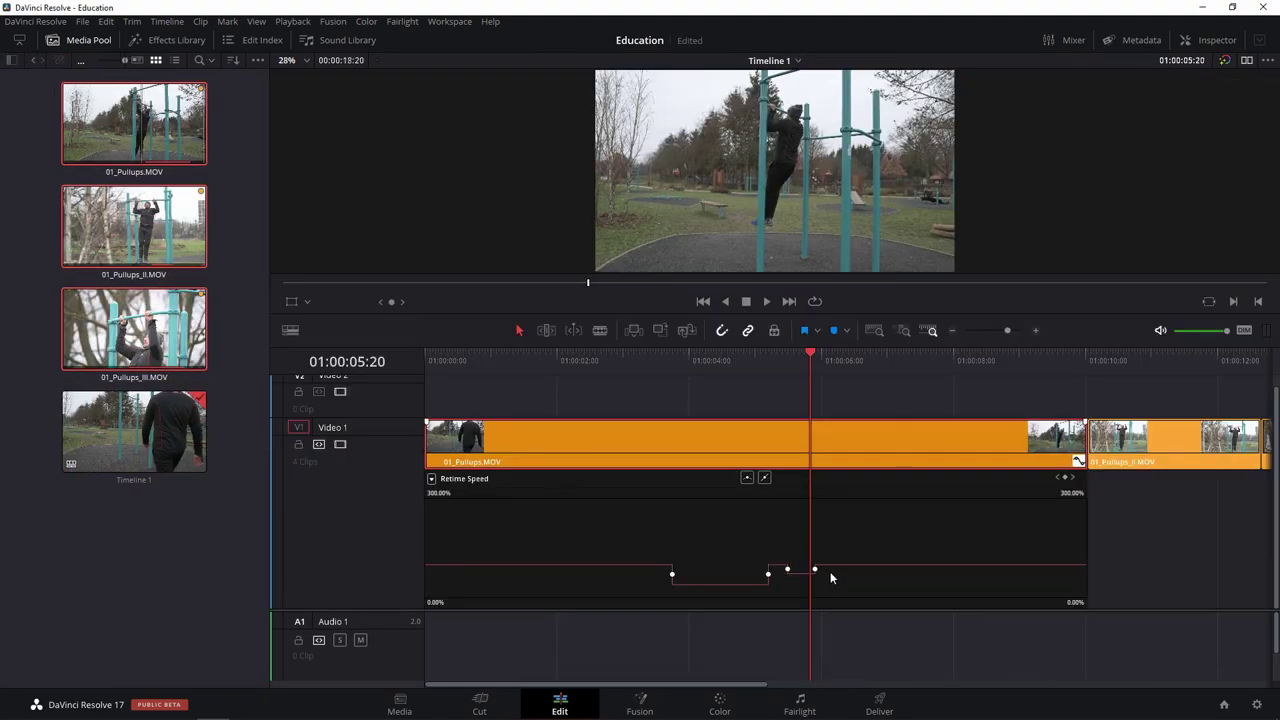
- Give 01_Pullups.MOV a smoothed speed ramp, and mask Blur1 with Rectangle1 in Fusion
{"action": "mouse_move", "coordinate": [814, 569]}
{"action": "left_mouse_down"}
{"action": "mouse_move", "coordinate": [779, 550]}
{"action": "mouse_move", "coordinate": [810, 605]}
{"action": "left_mouse_up"}
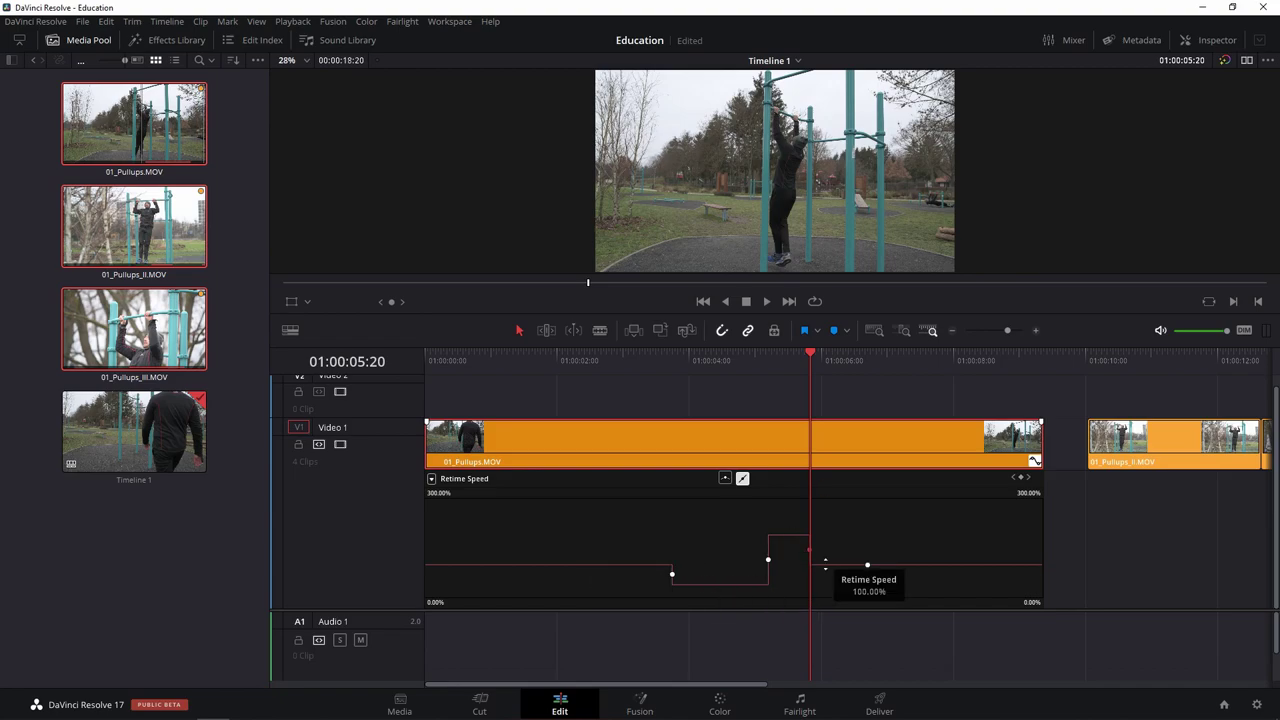
{"action": "left_click", "coordinate": [672, 574]}
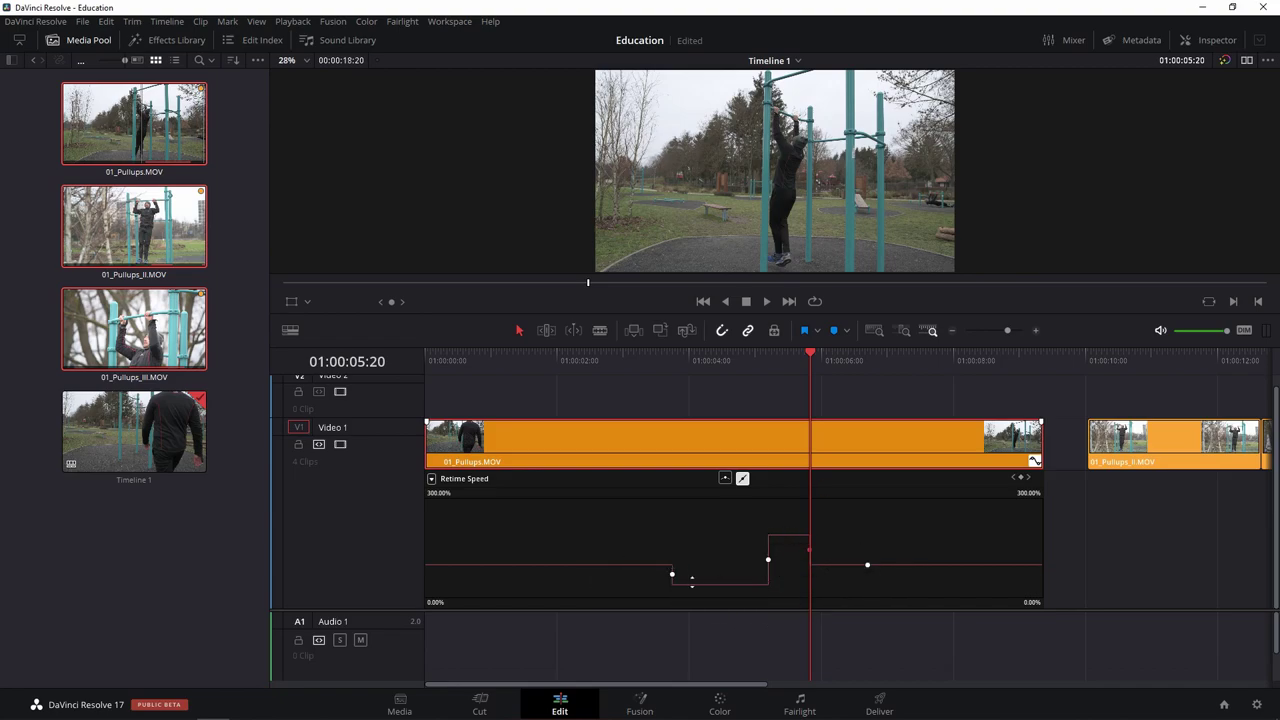
{"action": "left_click", "coordinate": [725, 479]}
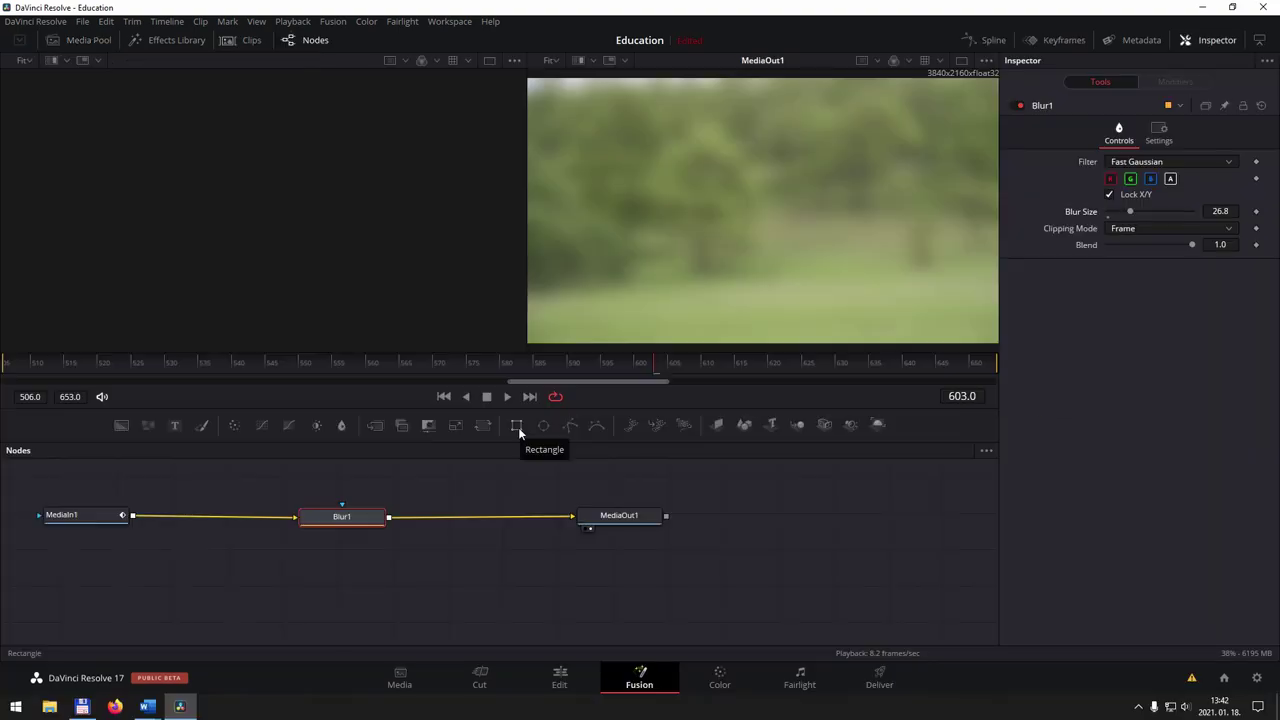
{"action": "mouse_move", "coordinate": [517, 425]}
{"action": "left_mouse_down"}
{"action": "mouse_move", "coordinate": [348, 480]}
{"action": "mouse_move", "coordinate": [342, 522]}
{"action": "left_mouse_up"}
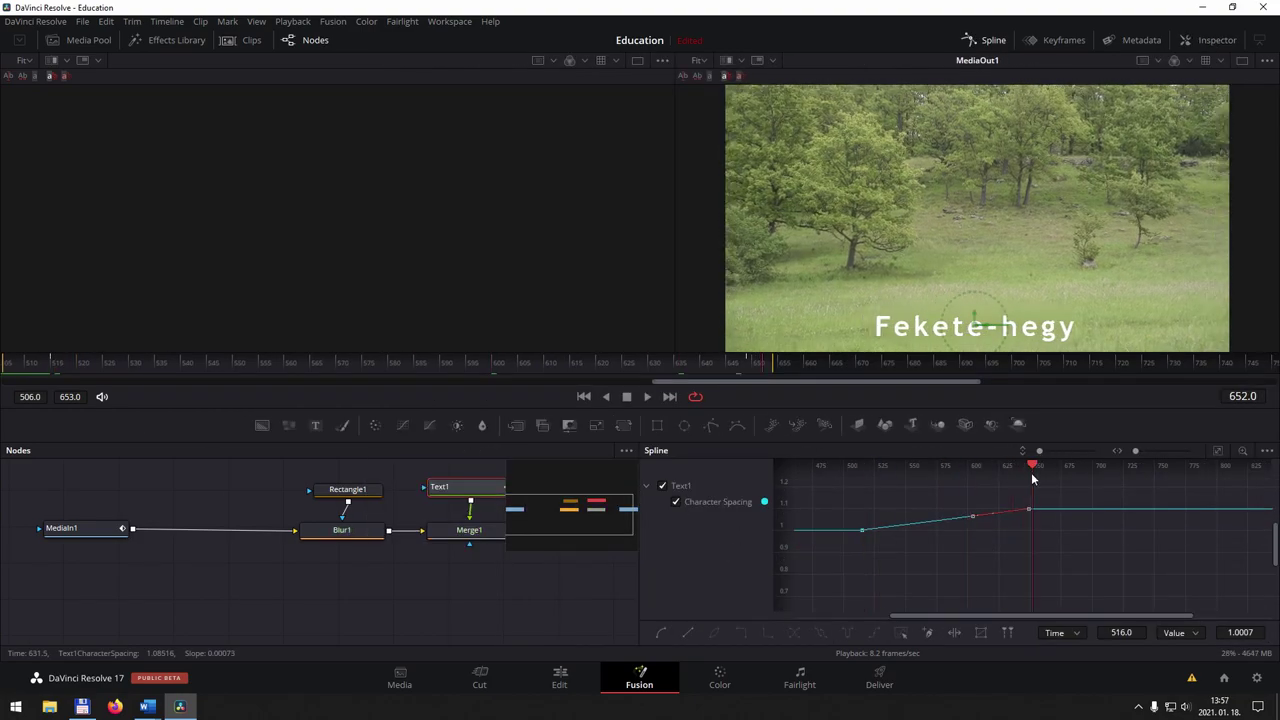
- Raise the final Character Spacing keyframe to about 1.19 and smooth its curve
{"action": "left_click_drag", "start_coordinate": [1033, 480], "coordinate": [1032, 459]}
{"action": "left_click", "coordinate": [865, 450]}
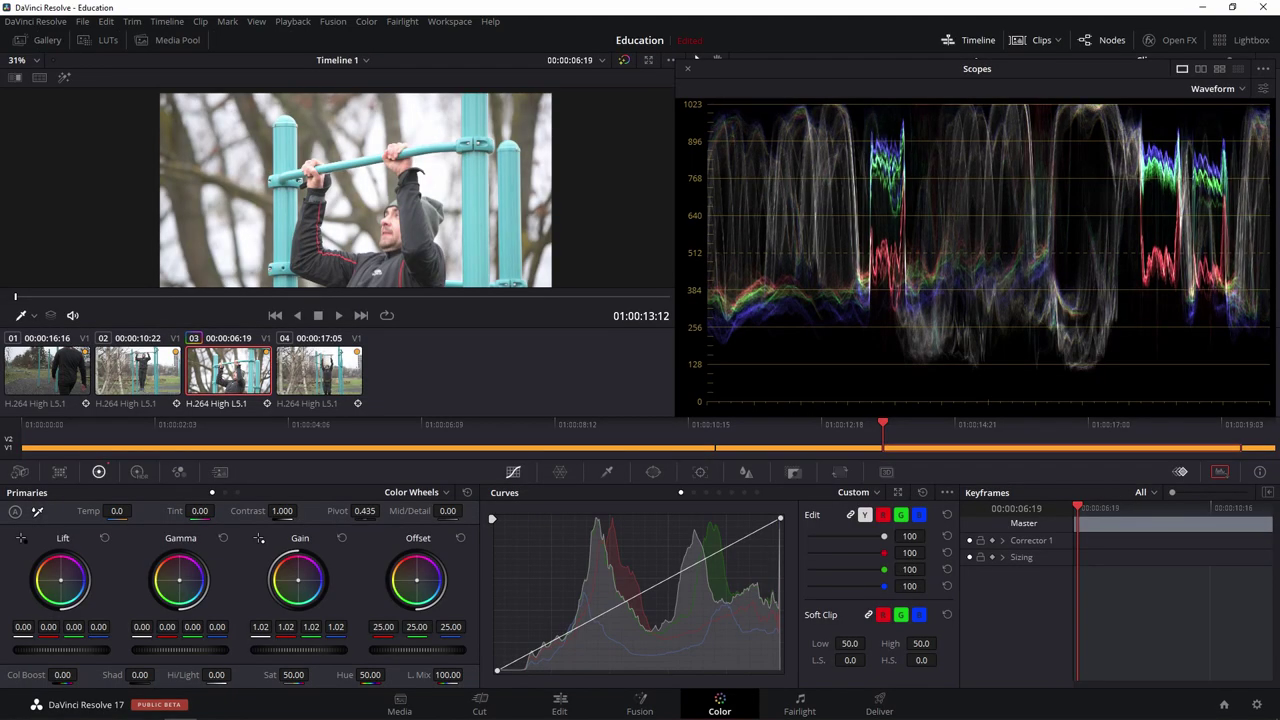
- Darken clip 03 by lowering Gain and Lift, and shift clip 02's bar colour with Hue vs Hue
{"action": "left_click_drag", "start_coordinate": [295, 649], "coordinate": [280, 649]}
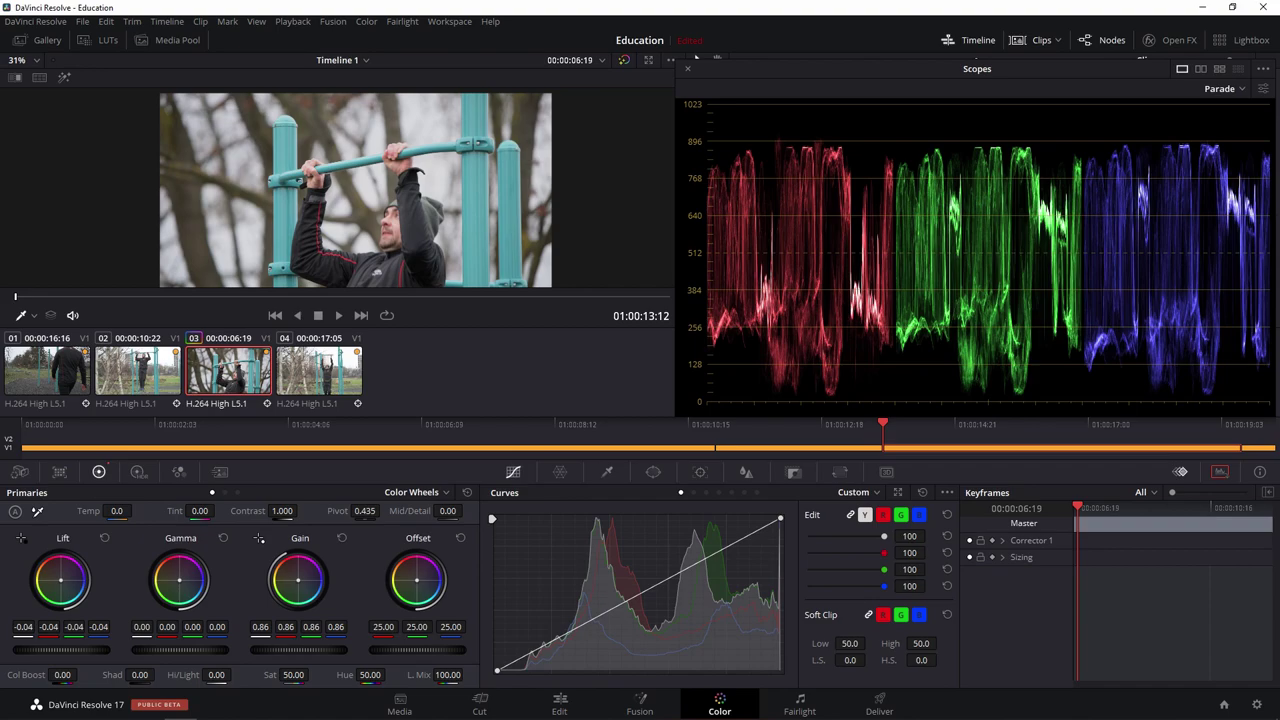
{"action": "left_click_drag", "start_coordinate": [60, 649], "coordinate": [55, 649]}
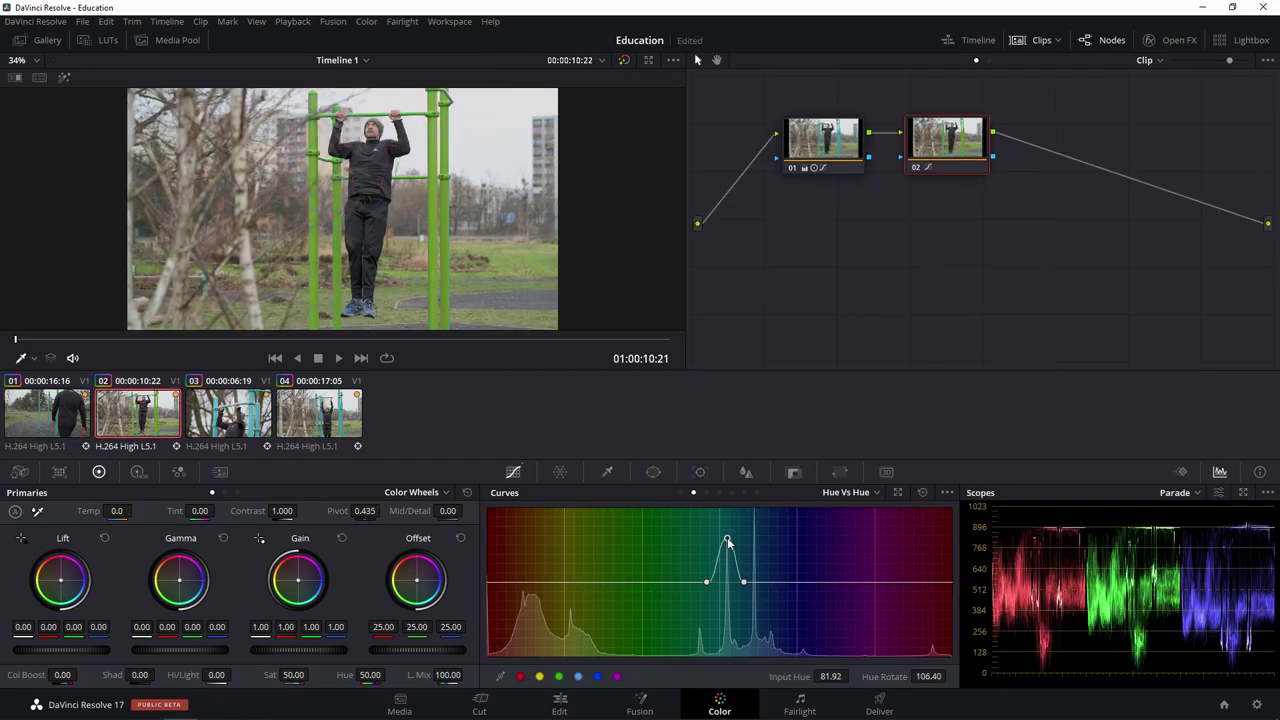
{"action": "mouse_move", "coordinate": [727, 528]}
{"action": "left_mouse_down"}
{"action": "mouse_move", "coordinate": [727, 497]}
{"action": "mouse_move", "coordinate": [728, 615]}
{"action": "left_mouse_up"}
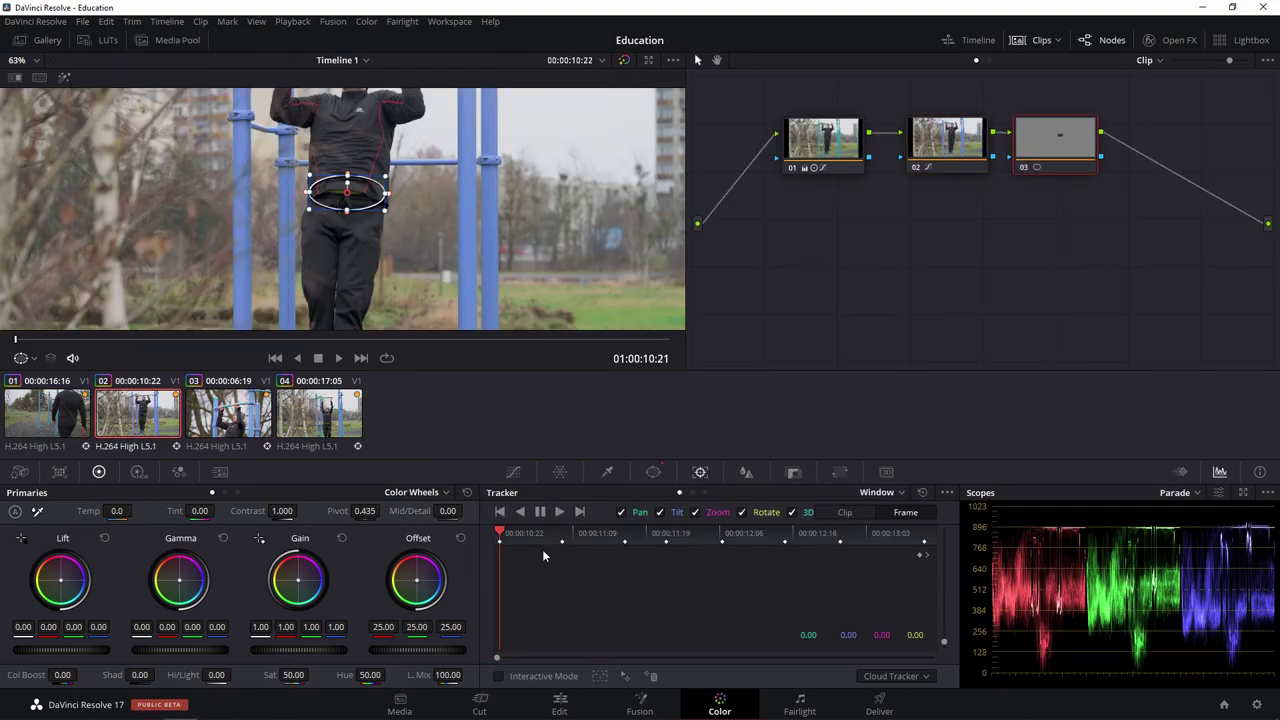
- Redden clip 02's waistband via HSL qualifier and Offset, then curve the audio fade and pan it right-back
{"action": "scroll", "coordinate": [383, 200], "scroll_direction": "up", "scroll_amount": 5}
{"action": "left_click", "coordinate": [385, 268]}
{"action": "left_click", "coordinate": [63, 77]}
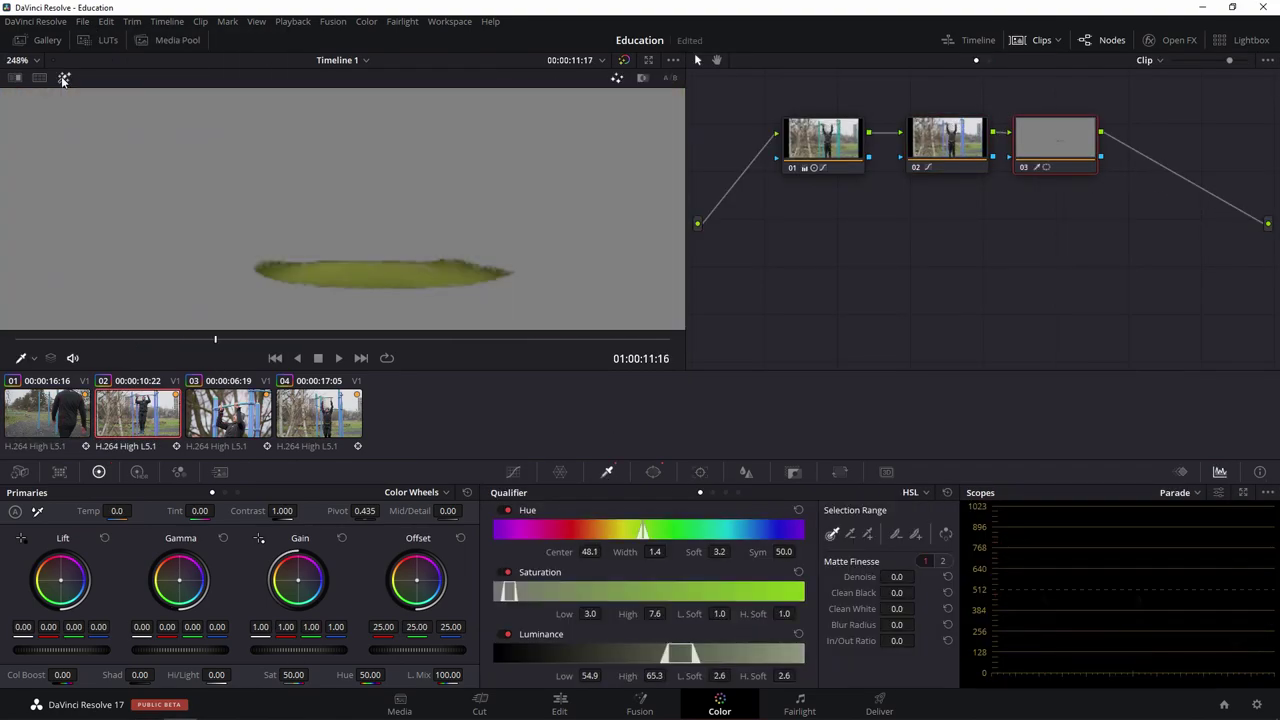
{"action": "left_click", "coordinate": [867, 533]}
{"action": "left_click", "coordinate": [500, 223]}
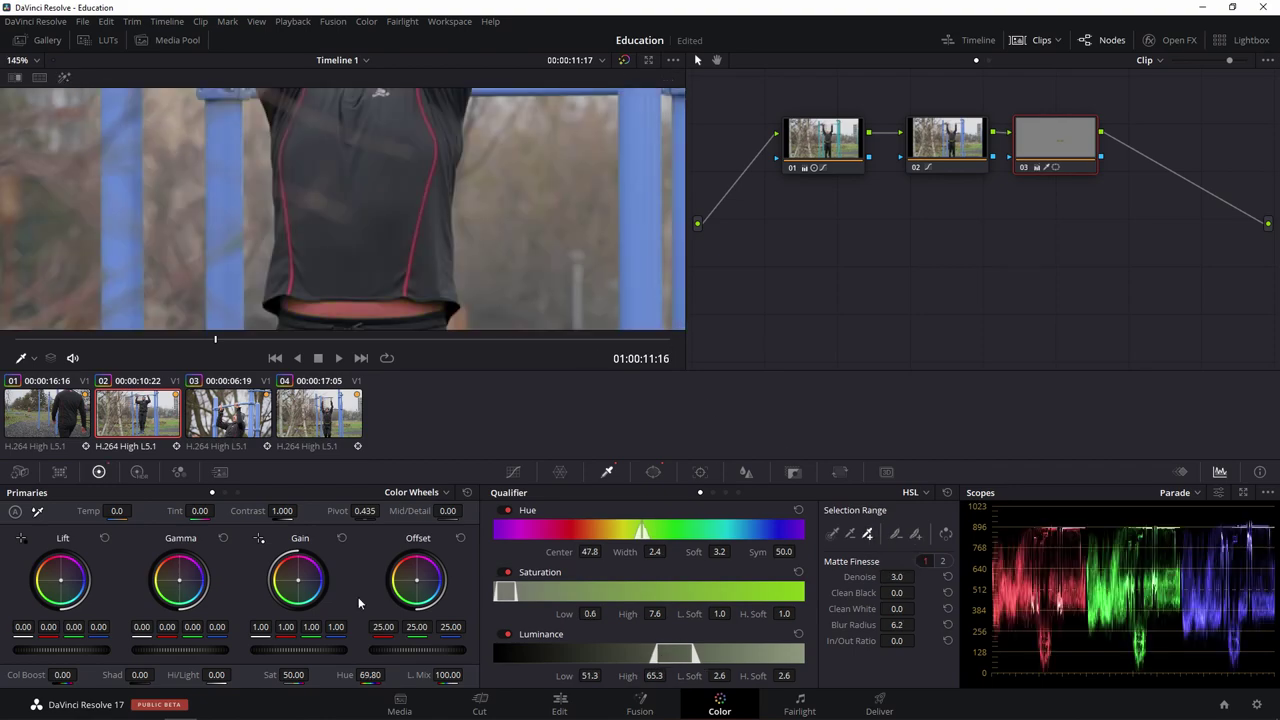
{"action": "scroll", "coordinate": [423, 214], "scroll_direction": "up", "scroll_amount": 4}
{"action": "scroll", "coordinate": [414, 263], "scroll_direction": "down", "scroll_amount": 2}
{"action": "mouse_move", "coordinate": [383, 627]}
{"action": "left_mouse_down"}
{"action": "mouse_move", "coordinate": [456, 627]}
{"action": "mouse_move", "coordinate": [420, 627]}
{"action": "left_mouse_up"}
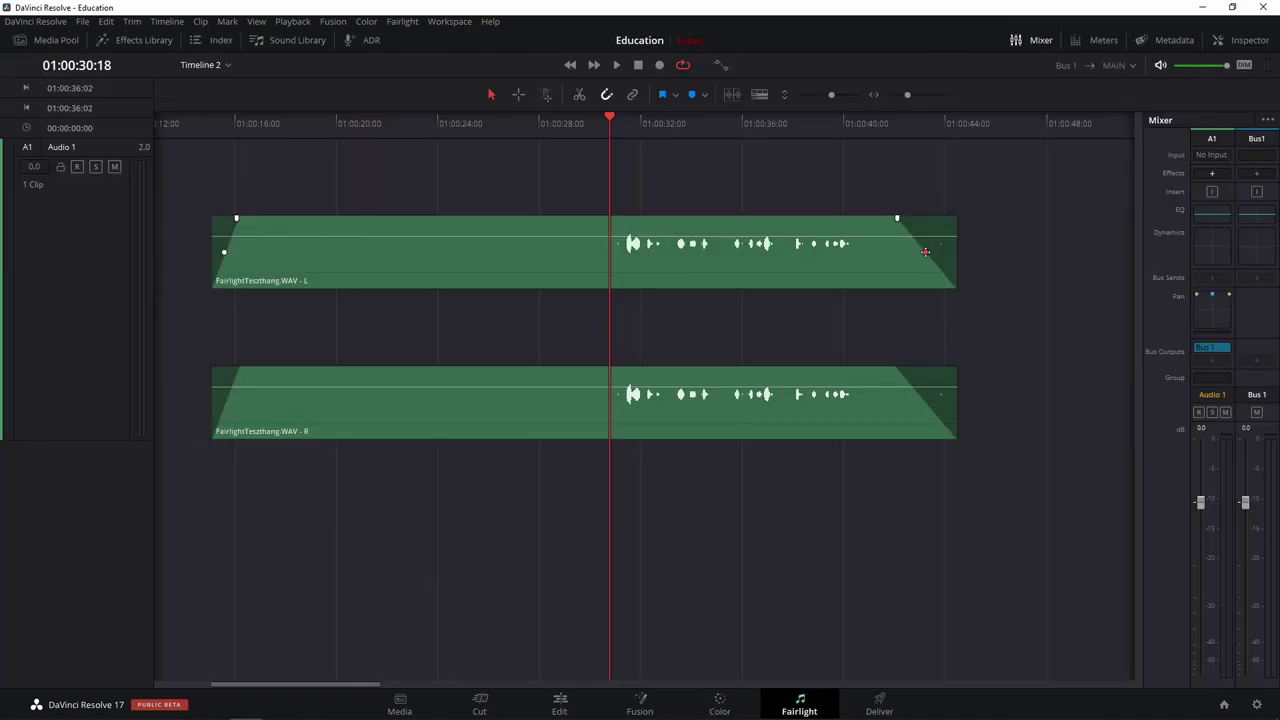
{"action": "left_click_drag", "start_coordinate": [925, 251], "coordinate": [933, 244]}
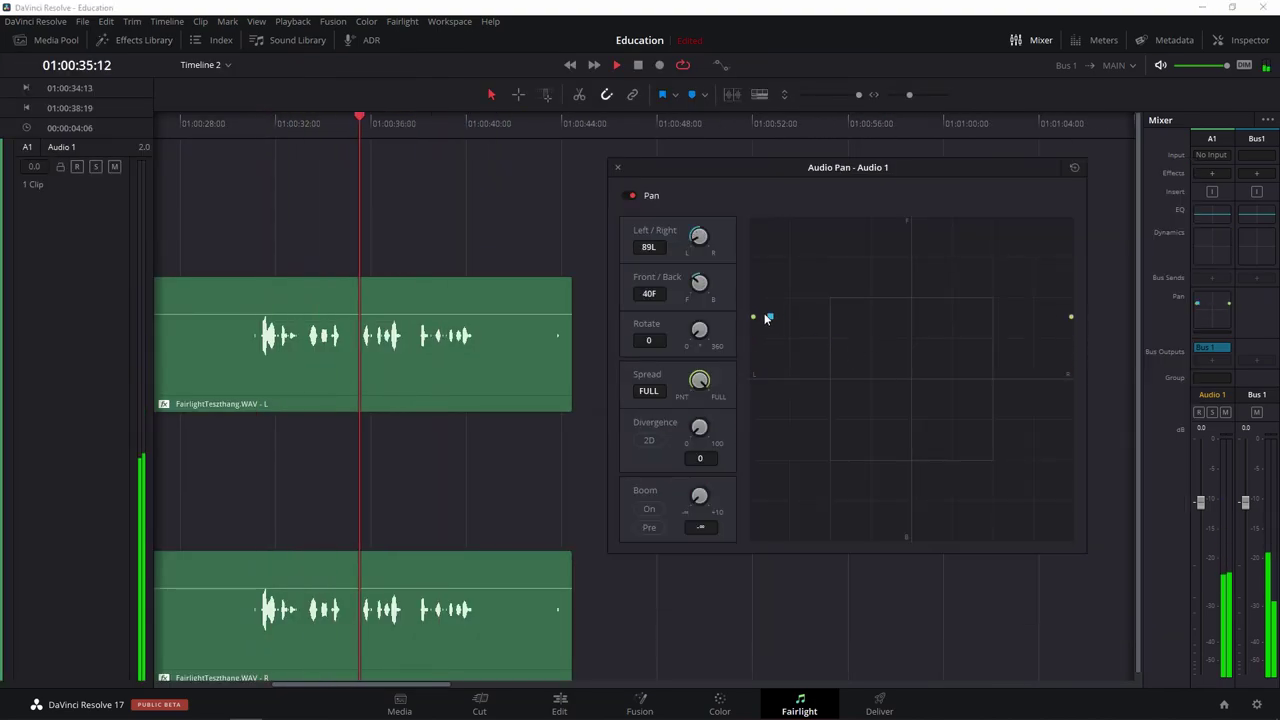
{"action": "left_click_drag", "start_coordinate": [905, 322], "coordinate": [916, 460]}
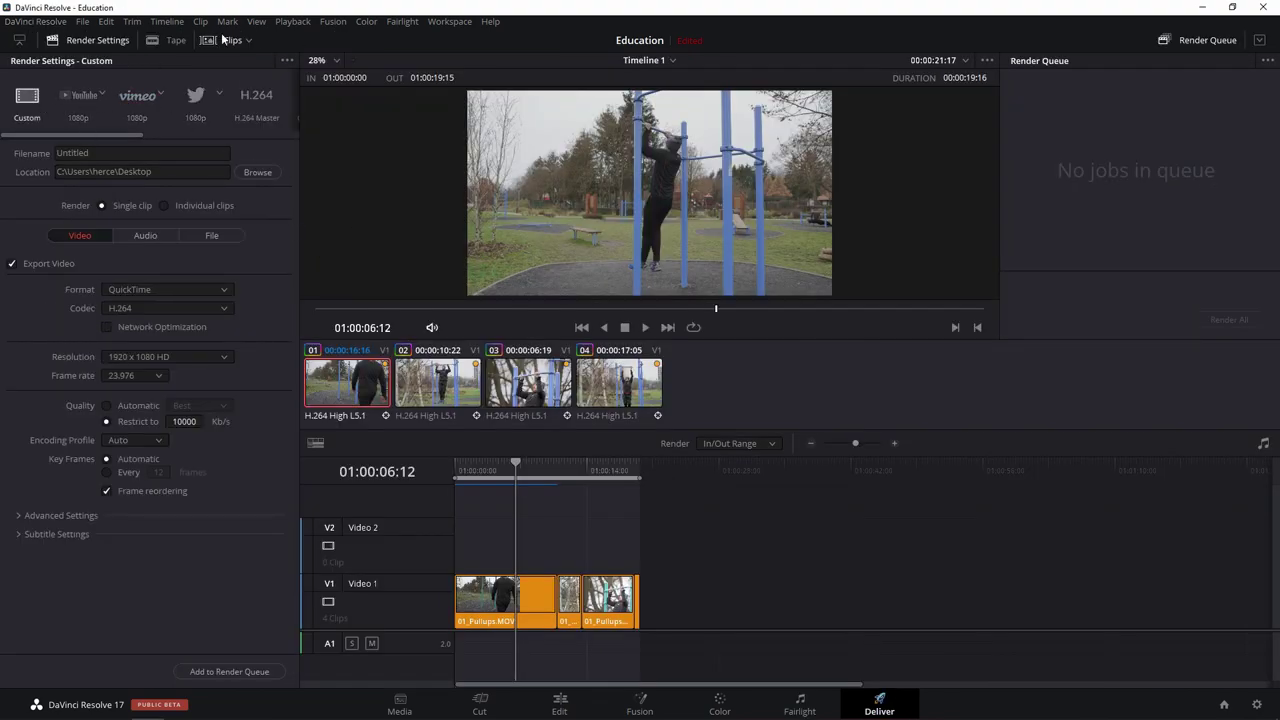
- Scroll through the Deliver render presets, ending on IMF Generic with Kakadu JPEG 2000, 10-bit
{"action": "scroll", "coordinate": [112, 108], "scroll_direction": "down", "scroll_amount": 1}
{"action": "scroll", "coordinate": [56, 92], "scroll_direction": "down", "scroll_amount": 1}
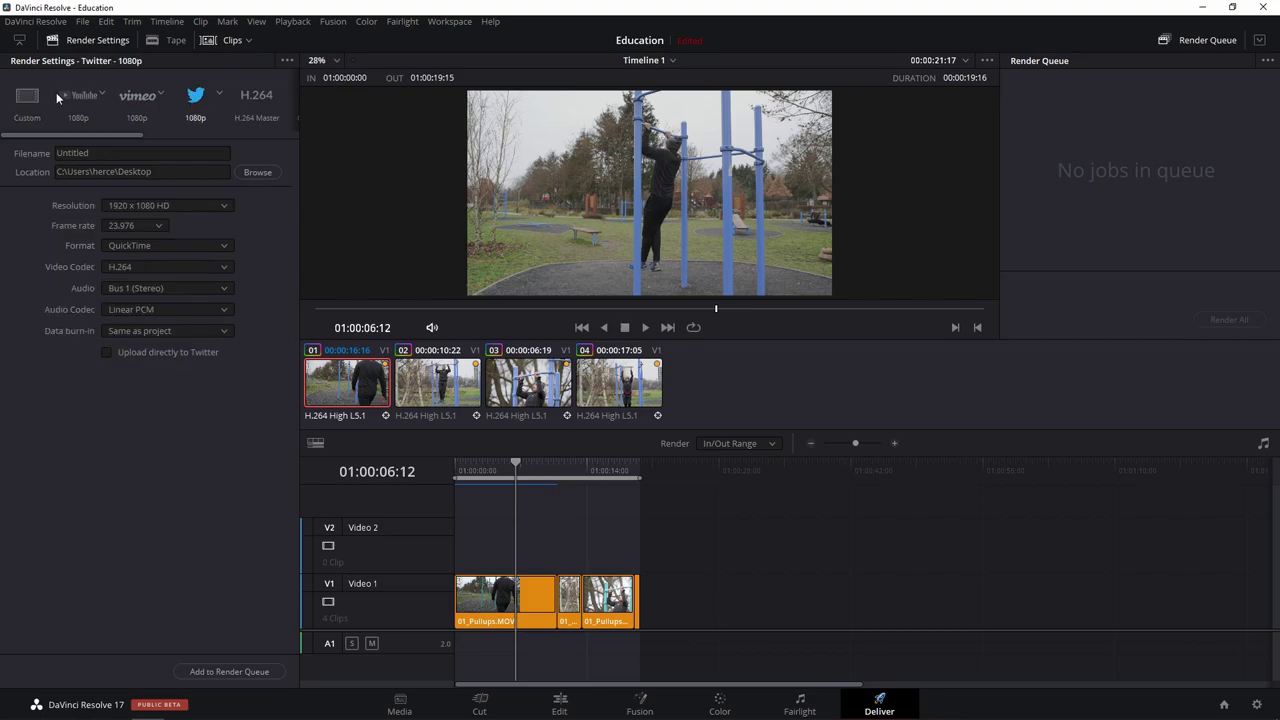
{"action": "scroll", "coordinate": [94, 102], "scroll_direction": "down", "scroll_amount": 3}
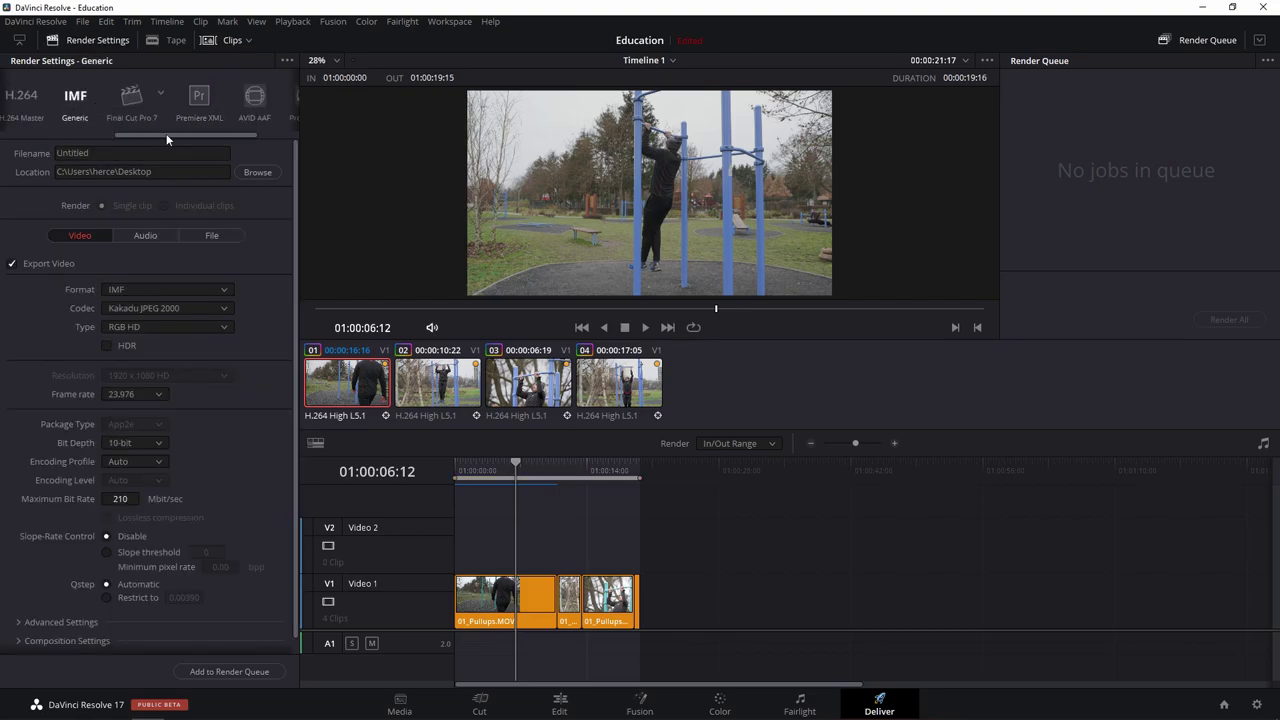